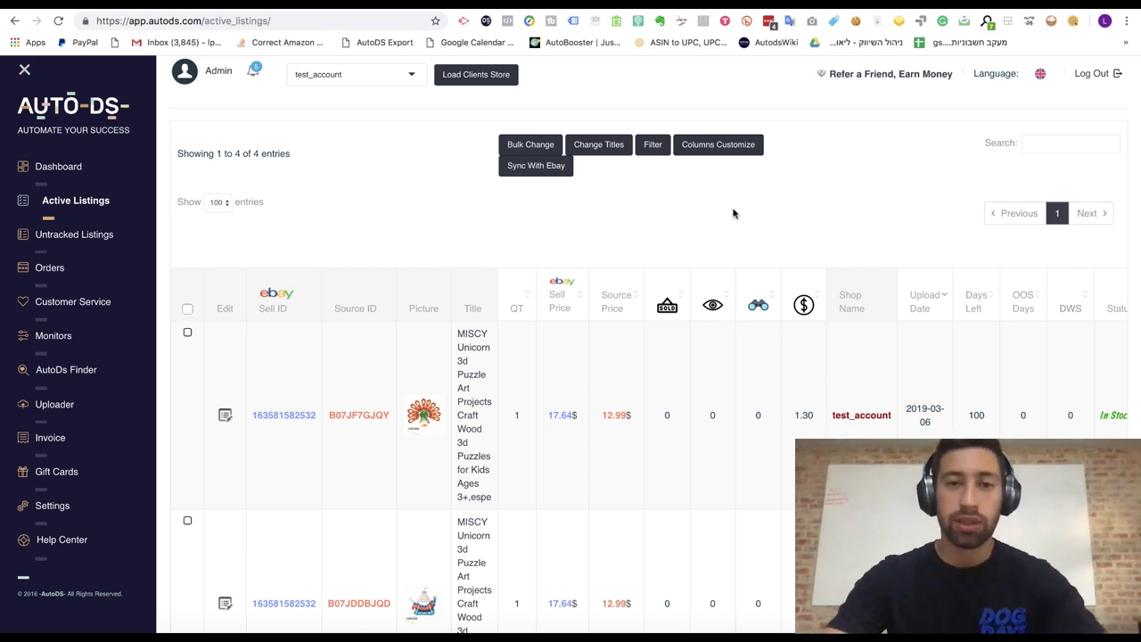
Step: Open the first listing, the MISCY unicorn puzzle, in the full item edit page
scroll(395, 308, "down", 4)
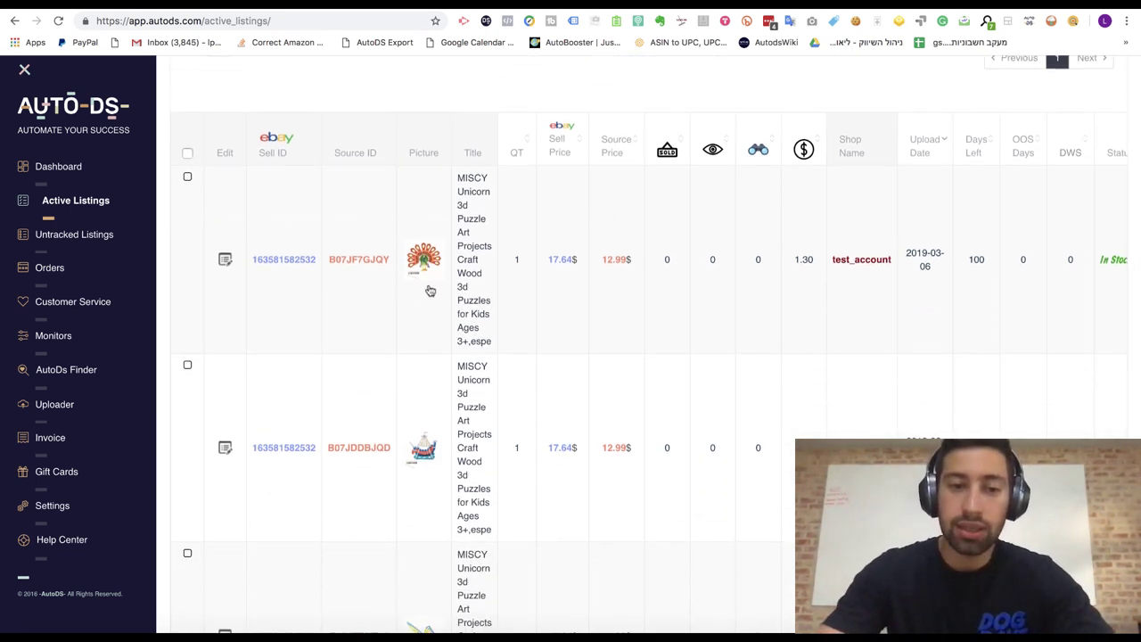
left_click(225, 260)
scroll(607, 446, "down", 6)
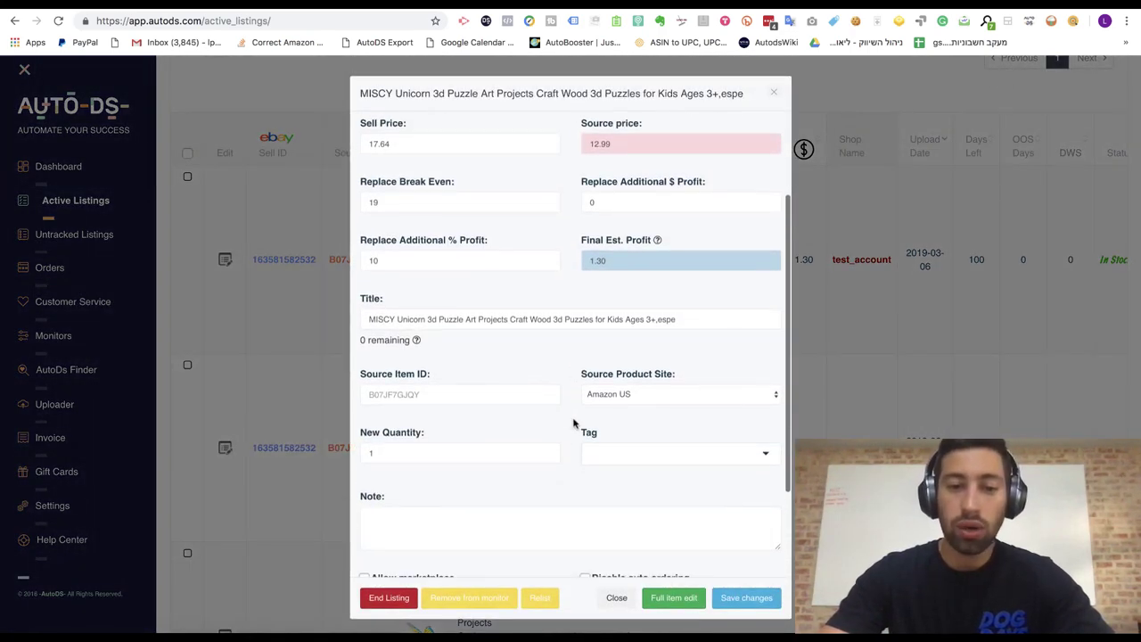
left_click(677, 603)
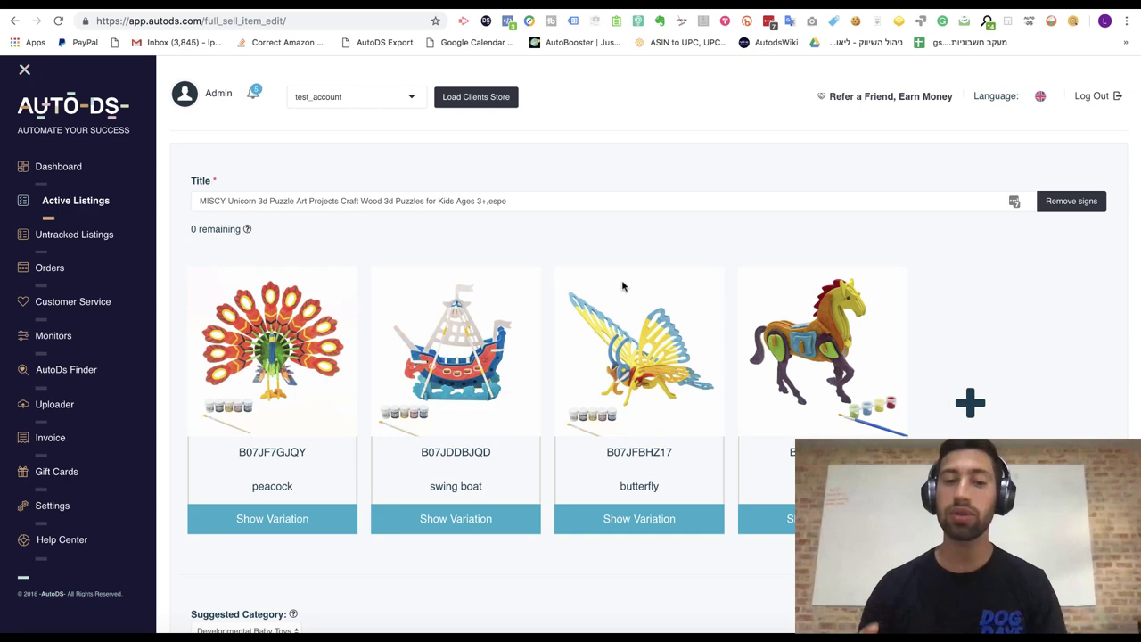
Step: Expand the peacock, swing boat, butterfly and unicorn variations to show their quantity and pricing
scroll(624, 270, "down", 3)
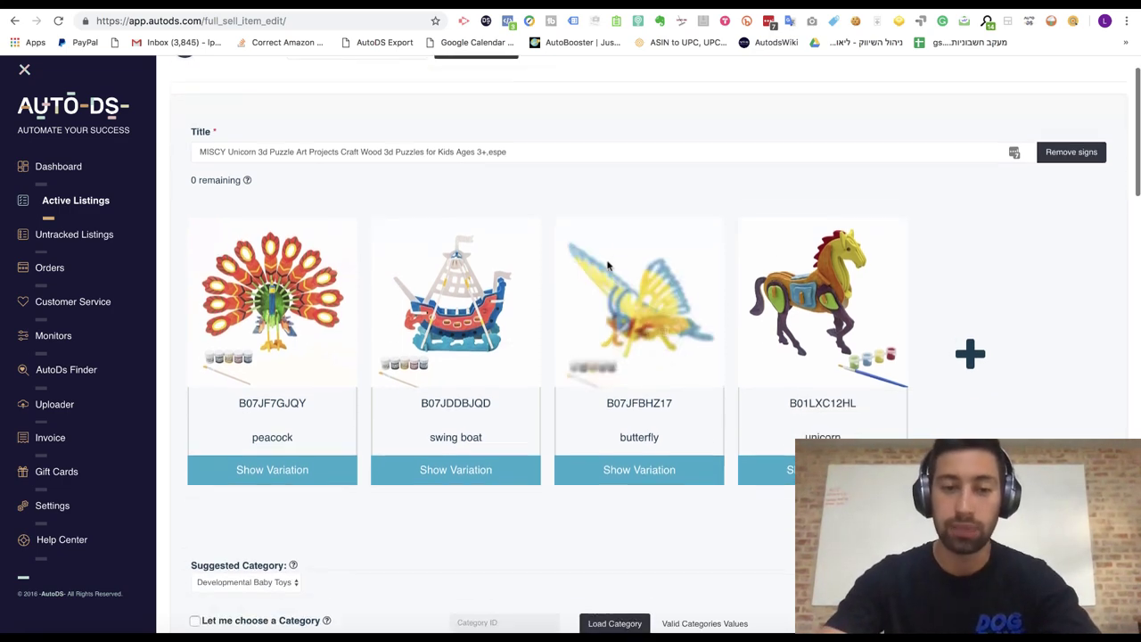
scroll(560, 259, "down", 1)
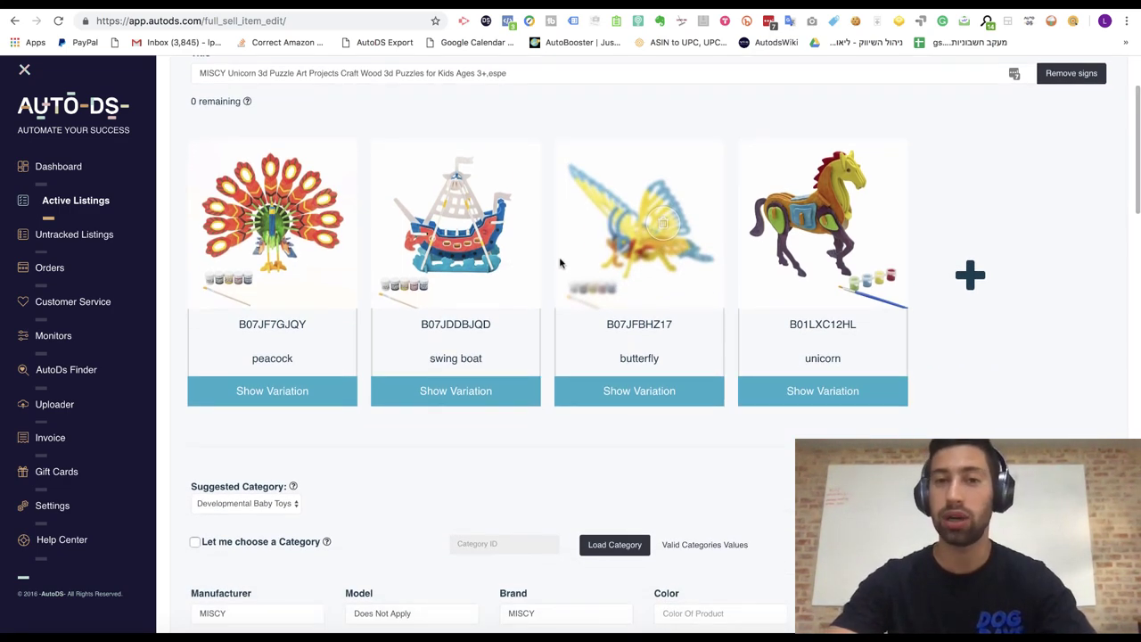
scroll(560, 259, "up", 2)
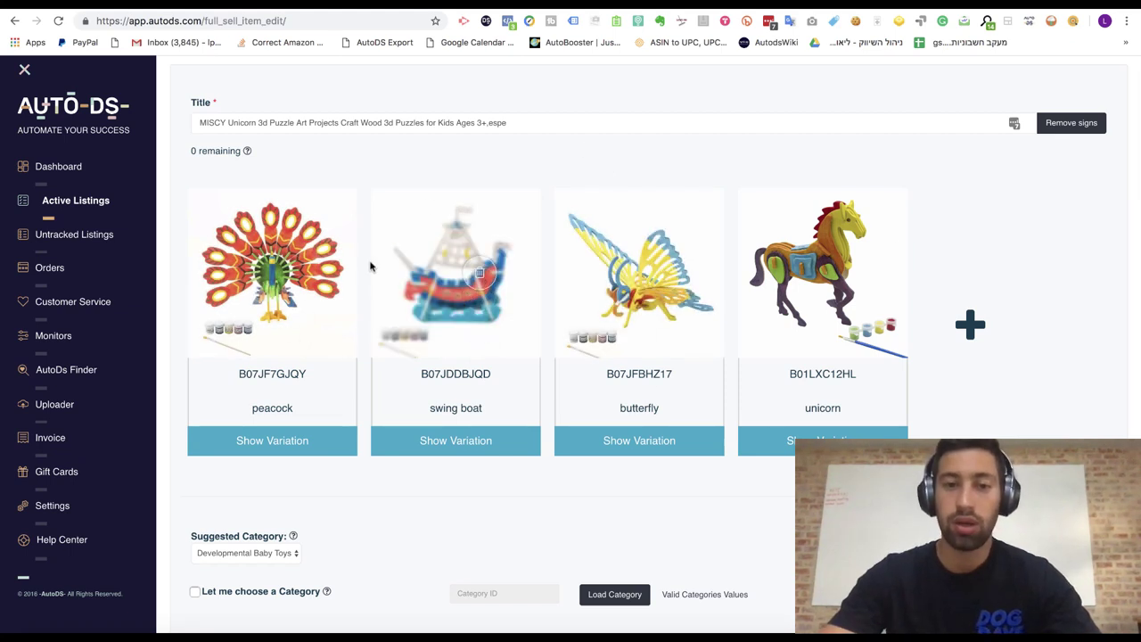
left_click(316, 434)
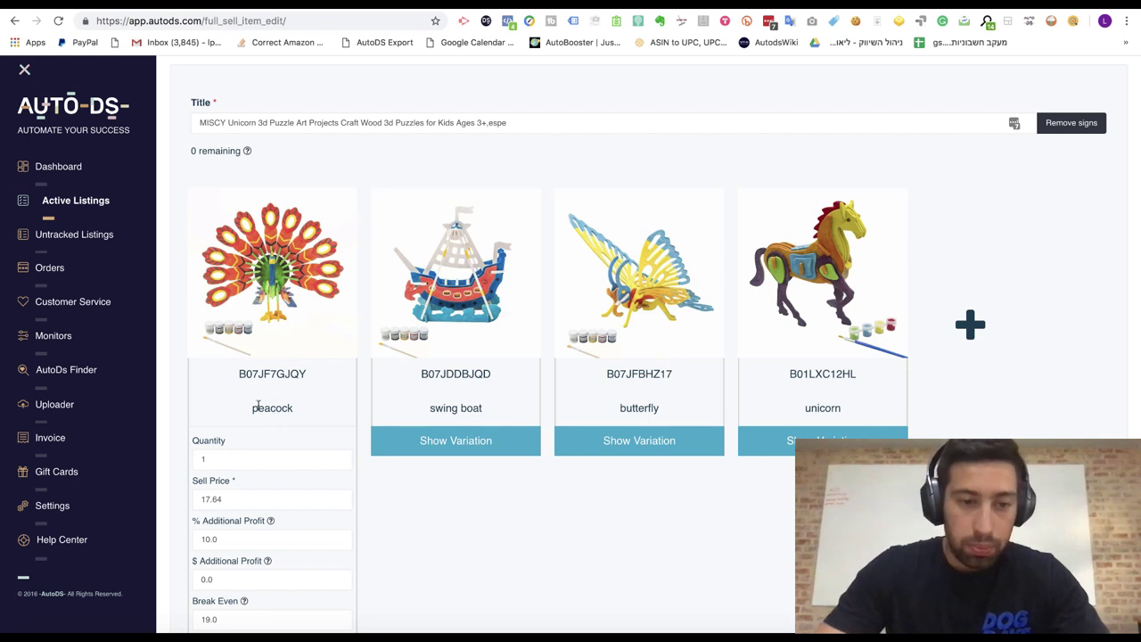
left_click(437, 436)
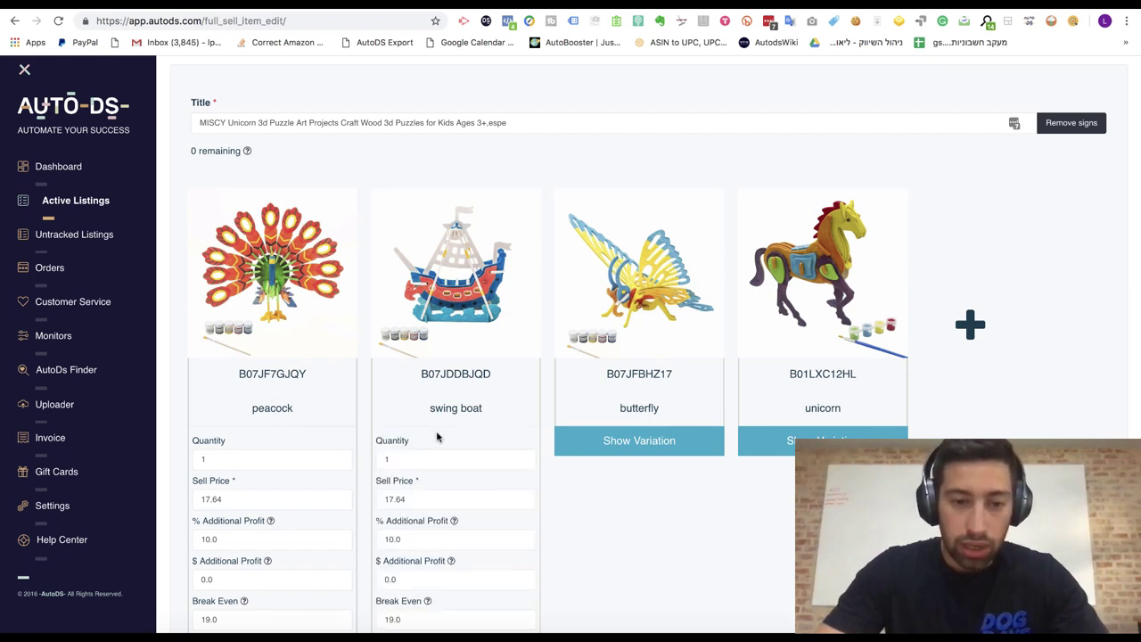
left_click(633, 437)
left_click(822, 436)
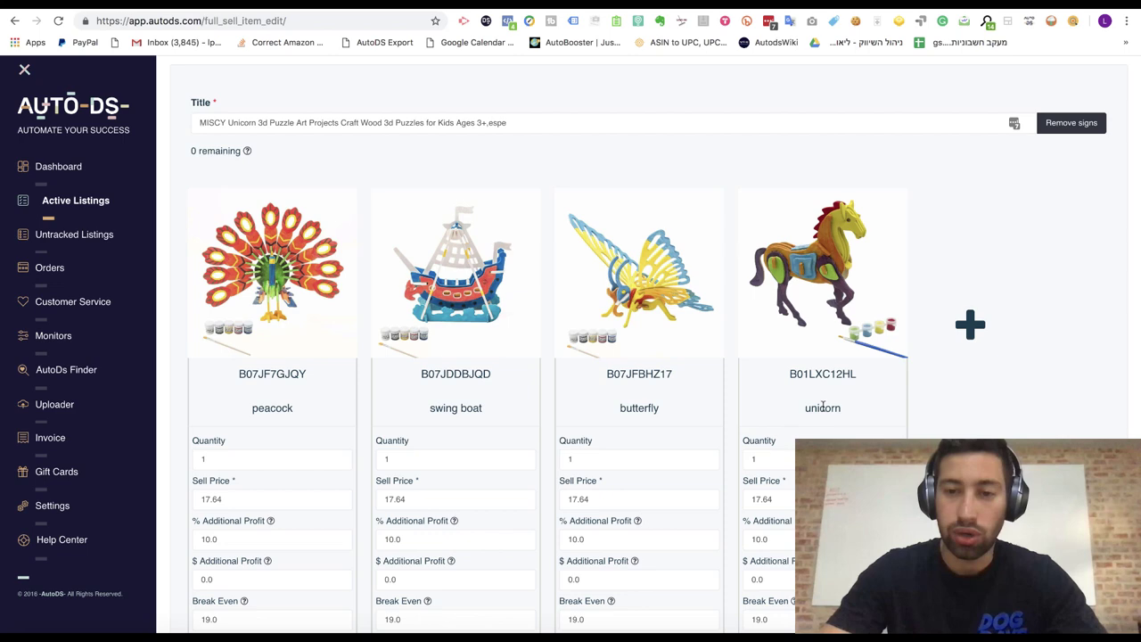
Step: Scroll through the four expanded variations to review their quantities and prices
scroll(673, 341, "down", 1)
scroll(678, 340, "up", 1)
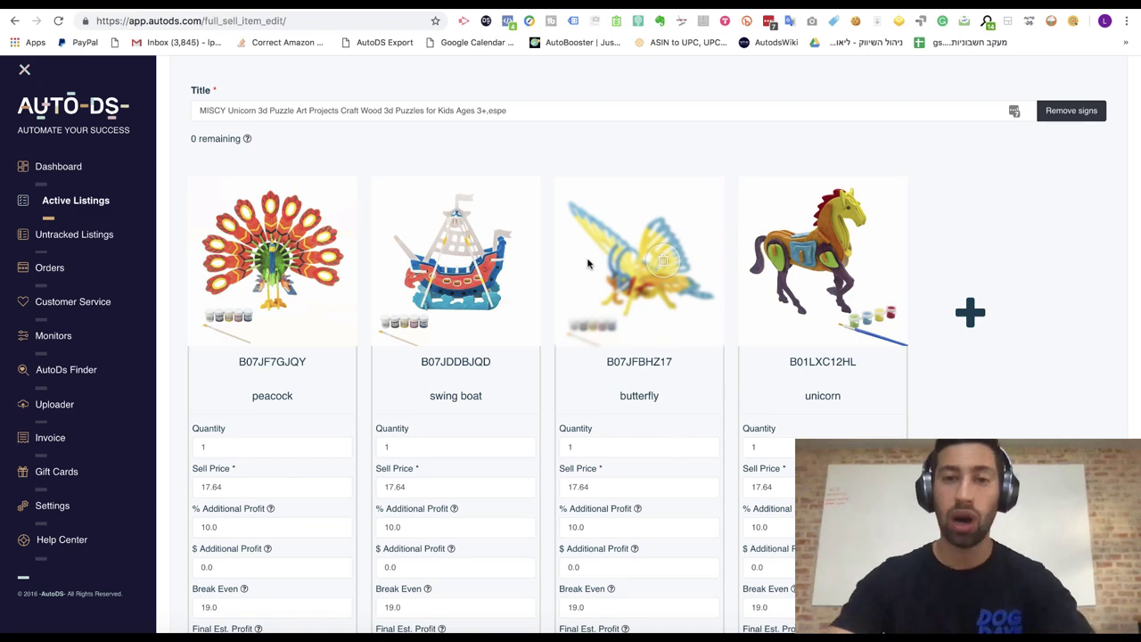
scroll(885, 277, "down", 1)
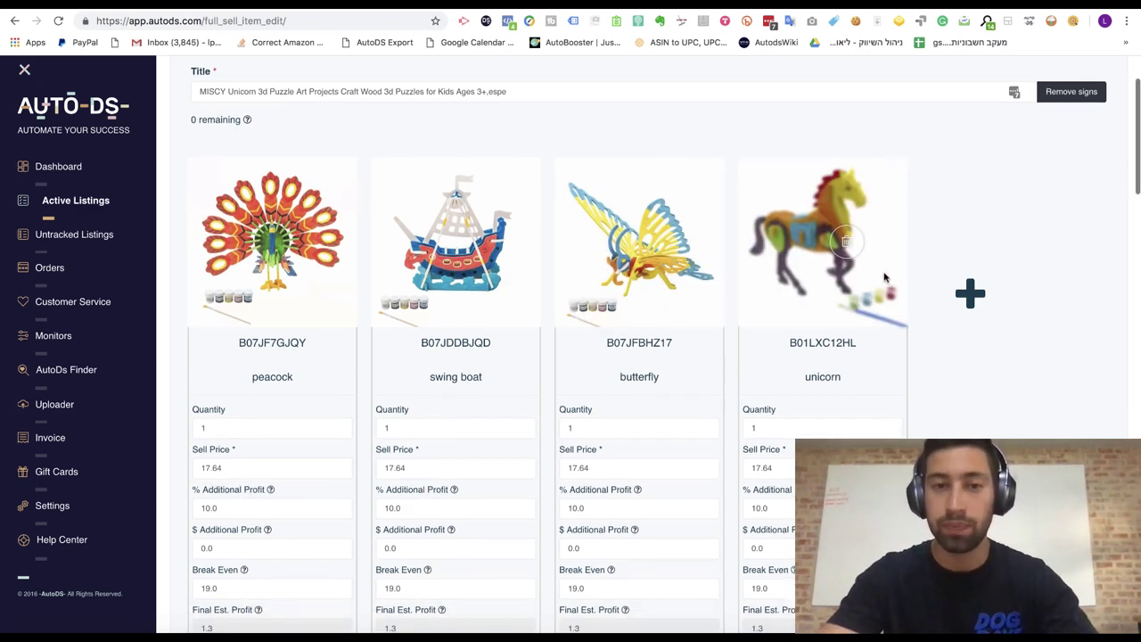
scroll(508, 187, "down", 1)
scroll(499, 223, "up", 2)
scroll(480, 268, "down", 1)
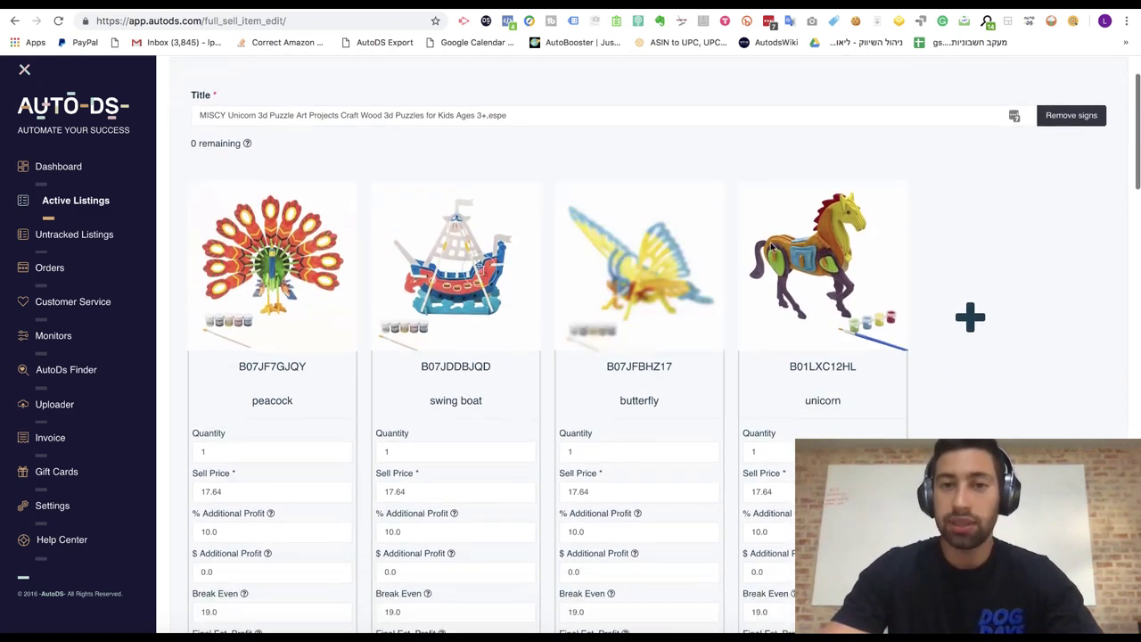
scroll(784, 258, "down", 2)
scroll(847, 285, "up", 1)
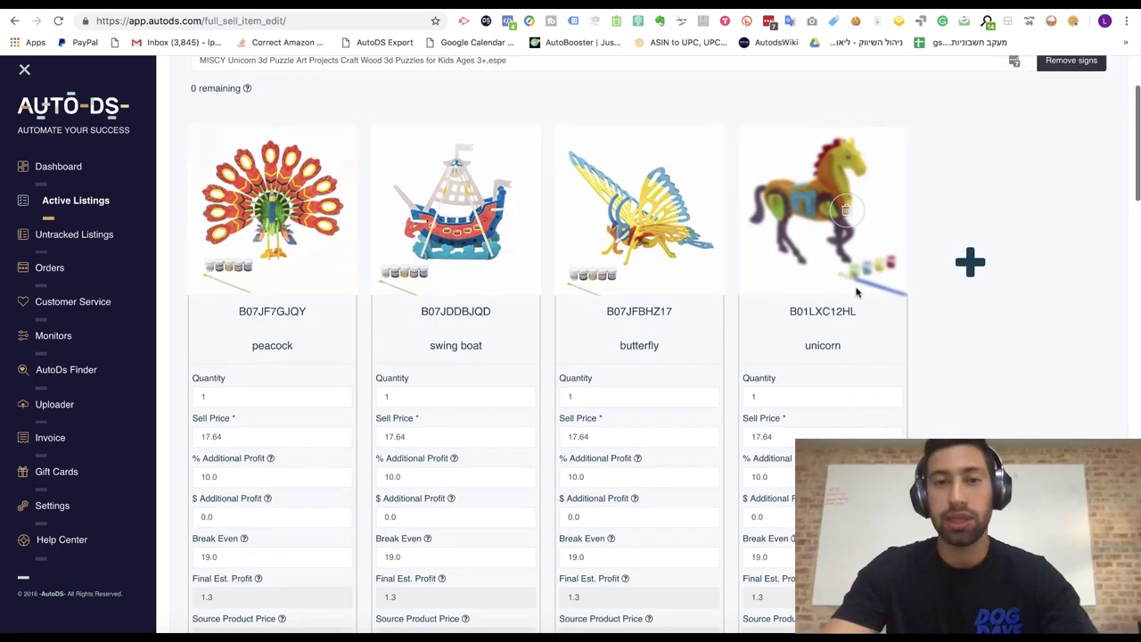
Step: Start adding a new variant in AutoDS and switch to the Amazon T-Rex puzzle page
left_click(970, 262)
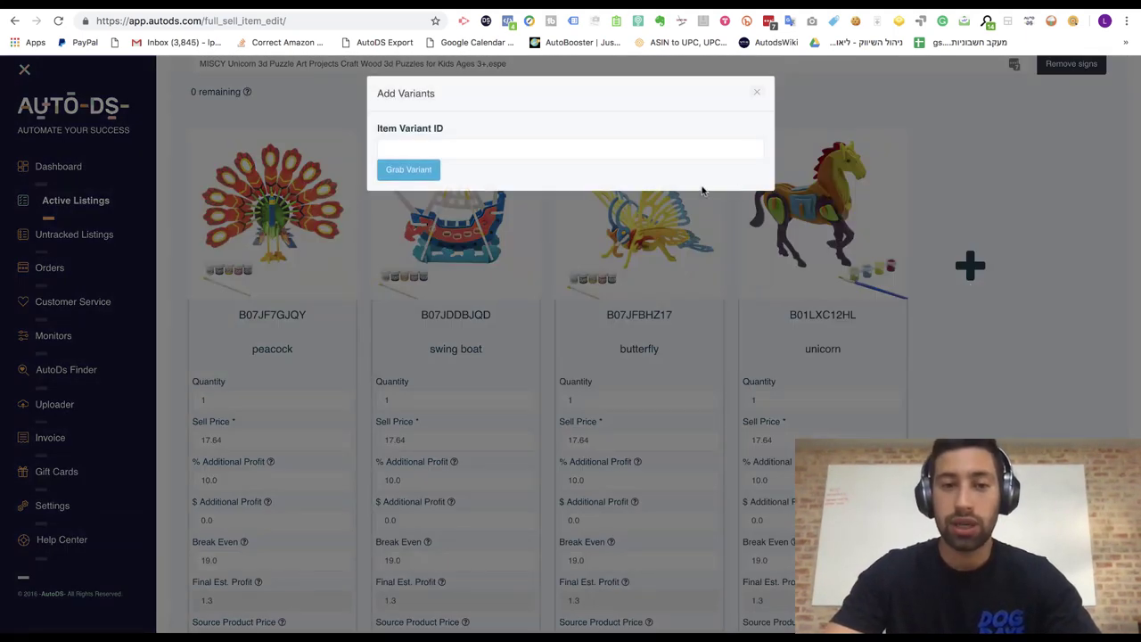
left_click(492, 145)
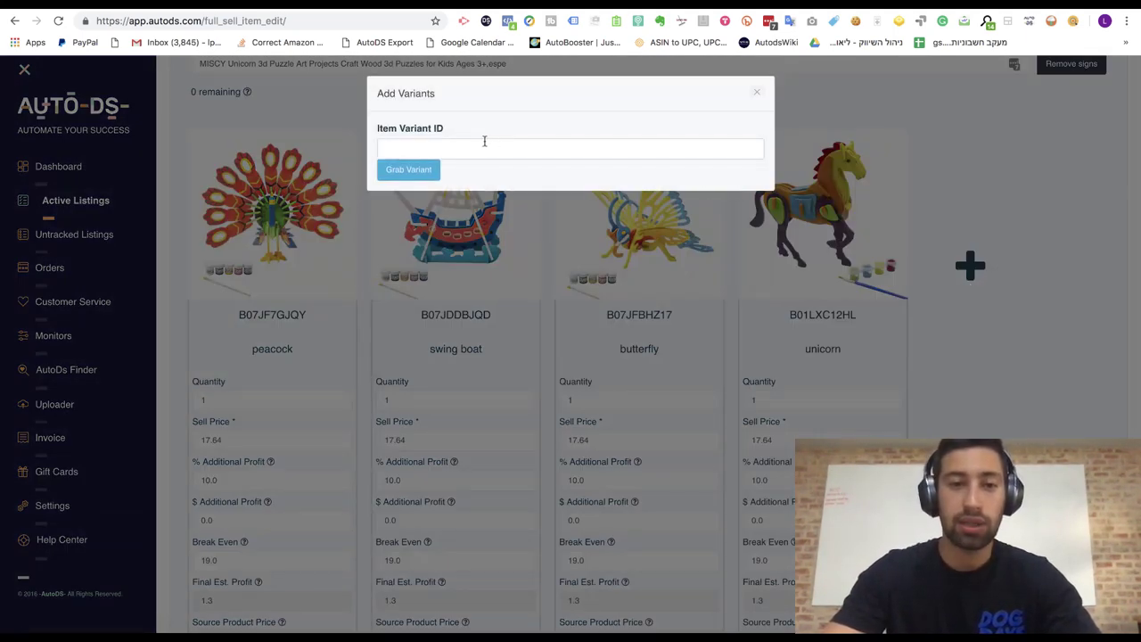
left_click(473, 9)
scroll(601, 225, "down", 3)
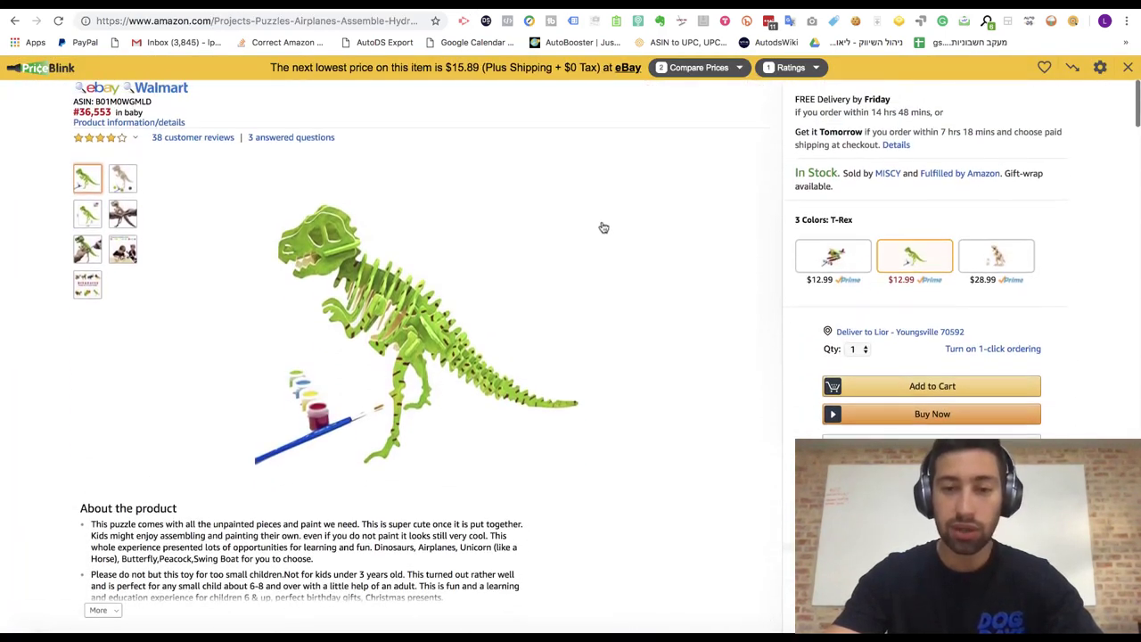
scroll(603, 228, "up", 2)
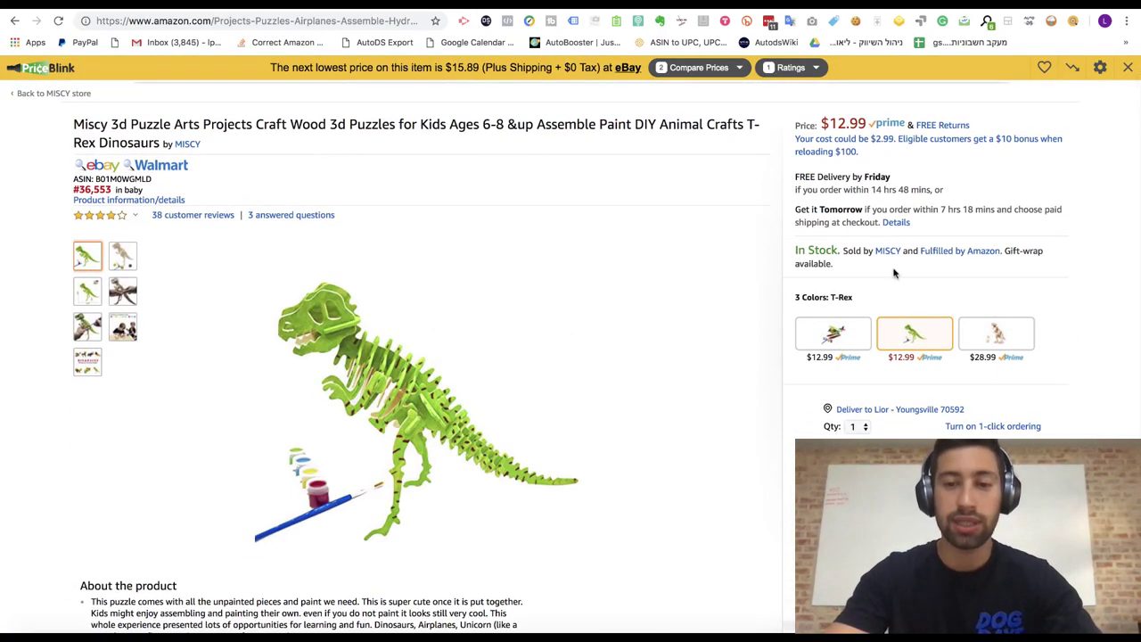
scroll(693, 268, "down", 1)
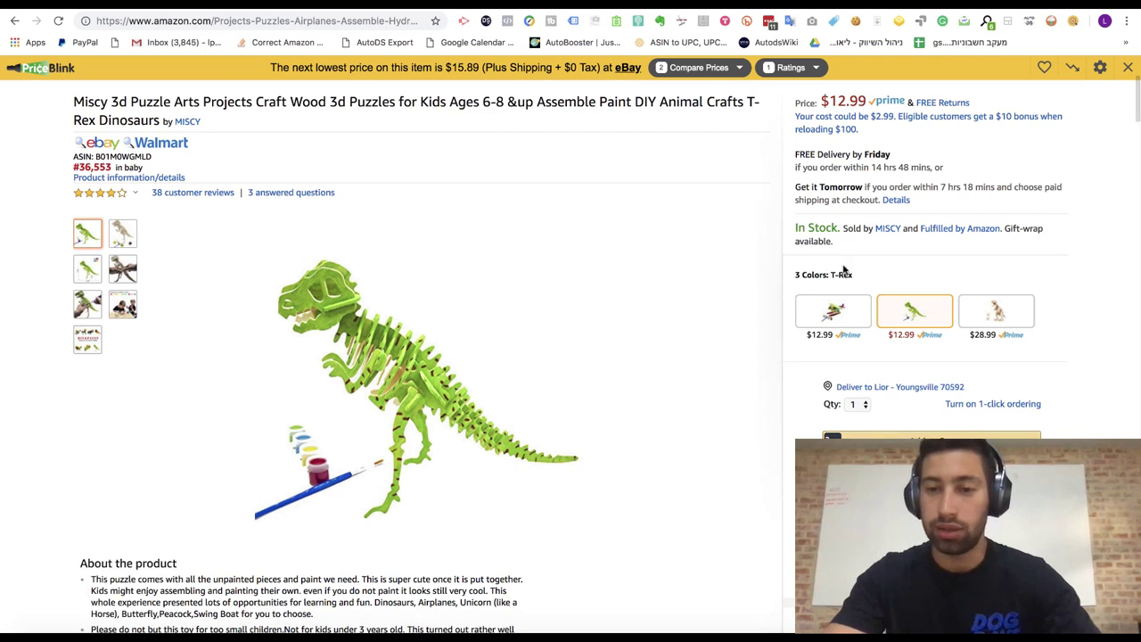
Step: Inspect the full web address of the T-Rex product page
left_click(385, 23)
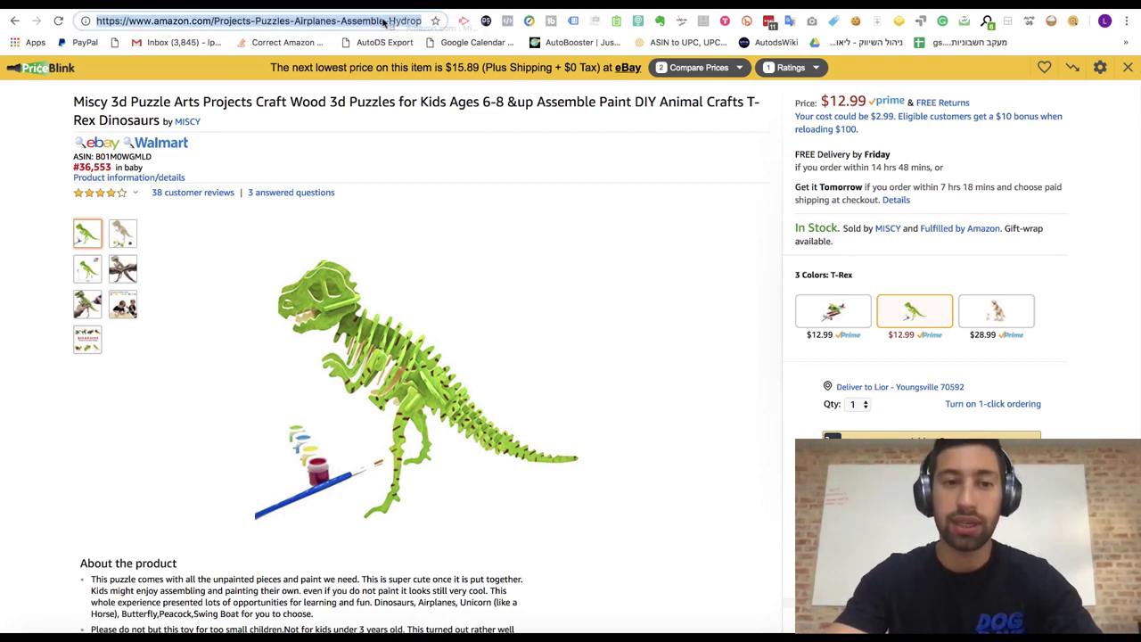
left_click_drag(322, 23, 425, 22)
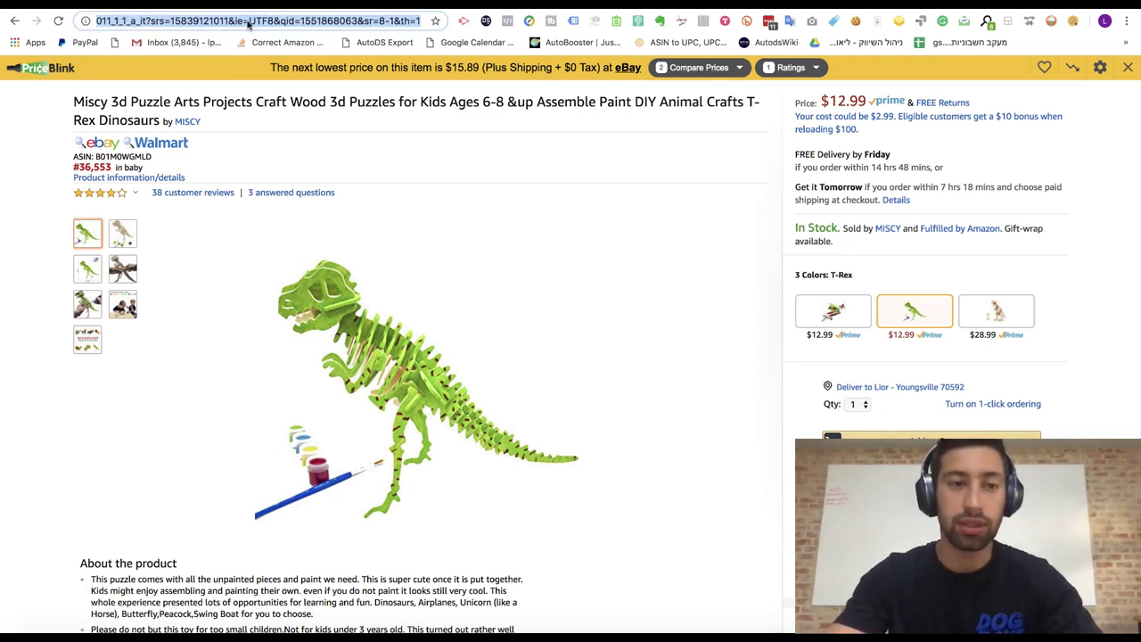
left_click_drag(248, 24, 192, 20)
left_click(674, 111)
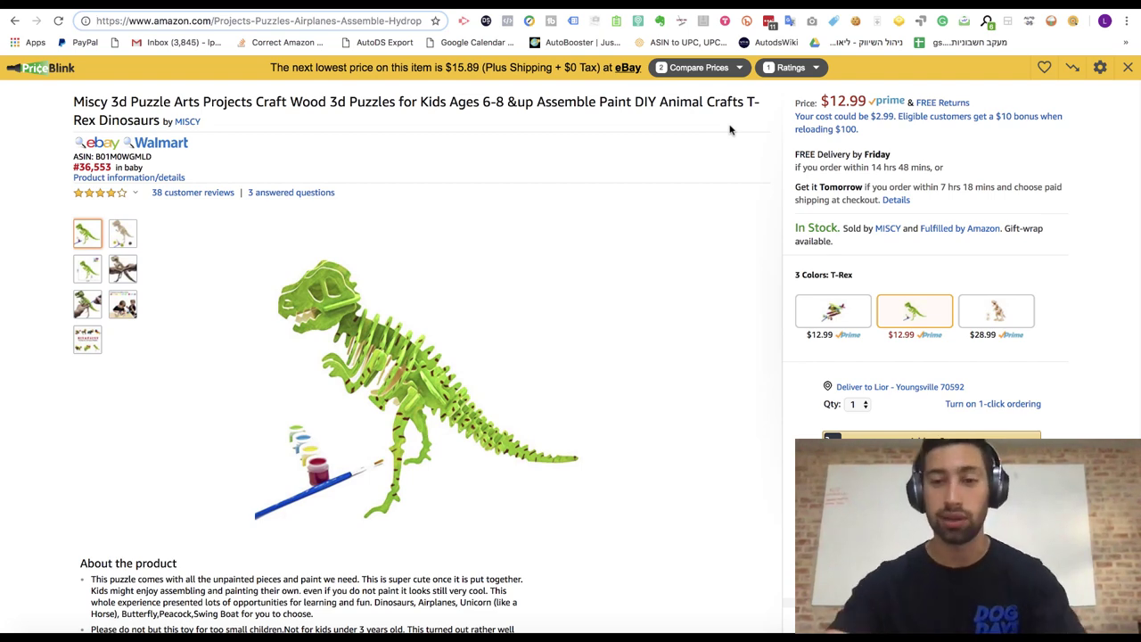
Step: Search the page for 'ASIN' and take the T-Rex ASIN B01M0WGMLD back to AutoDS
scroll(860, 152, "down", 1)
key("ctrl+f")
type("AS")
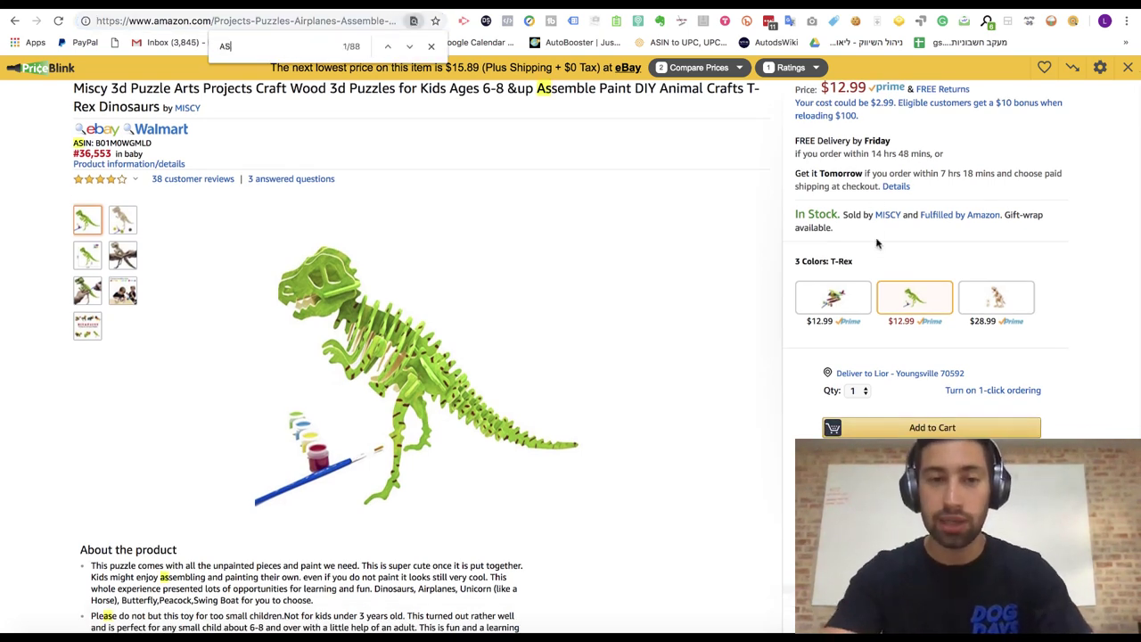
type("IN")
key("Return")
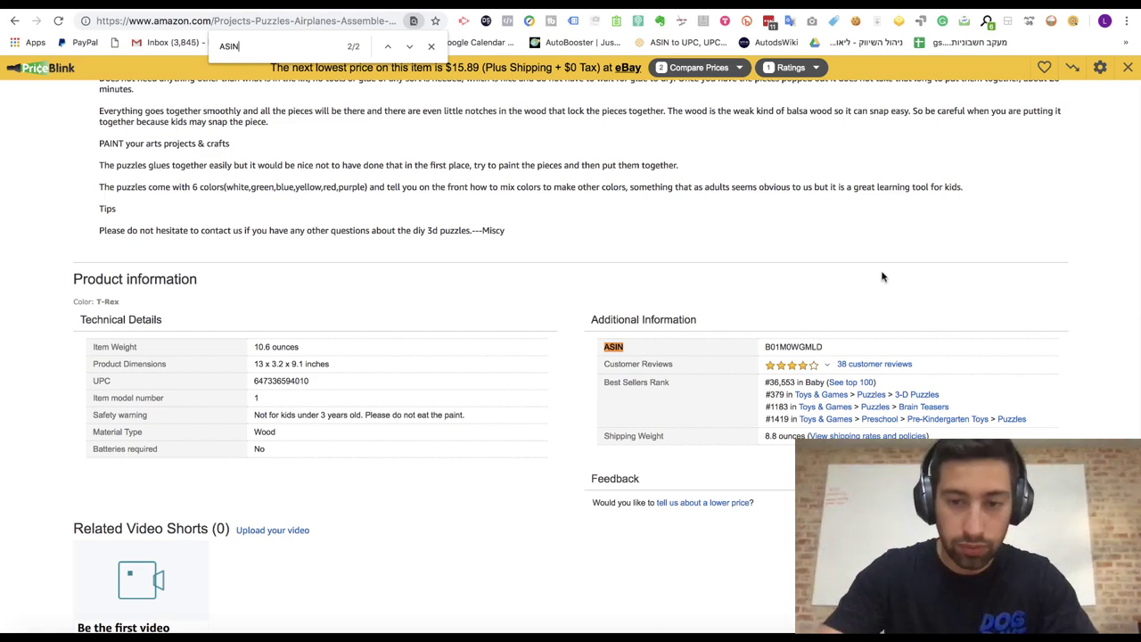
double_click(815, 347)
key("ctrl+c")
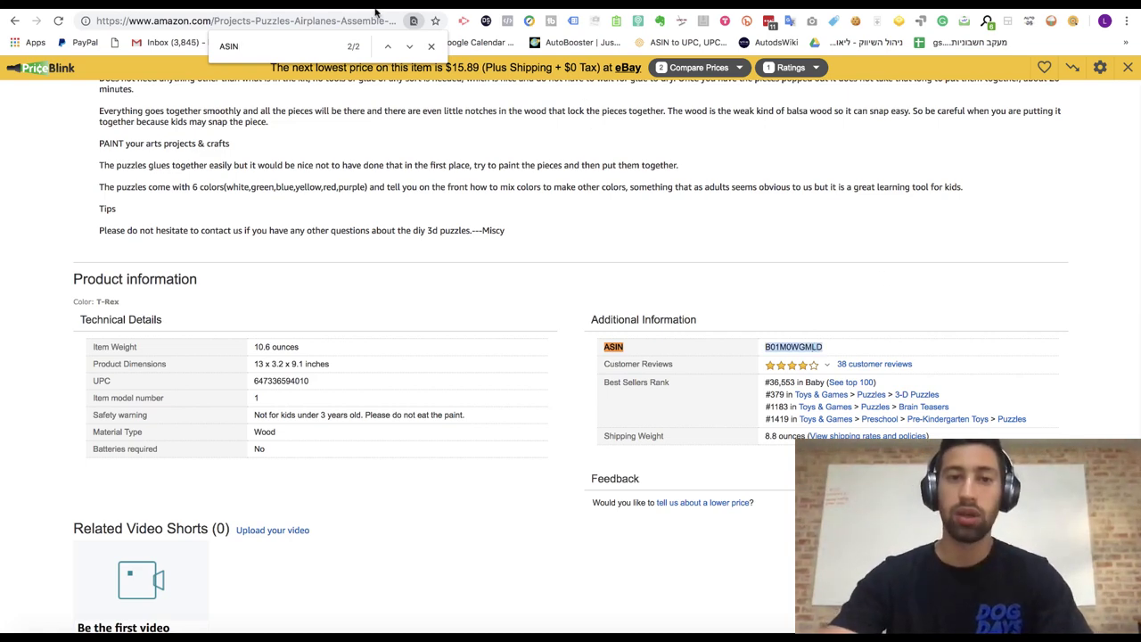
key("ctrl+Tab")
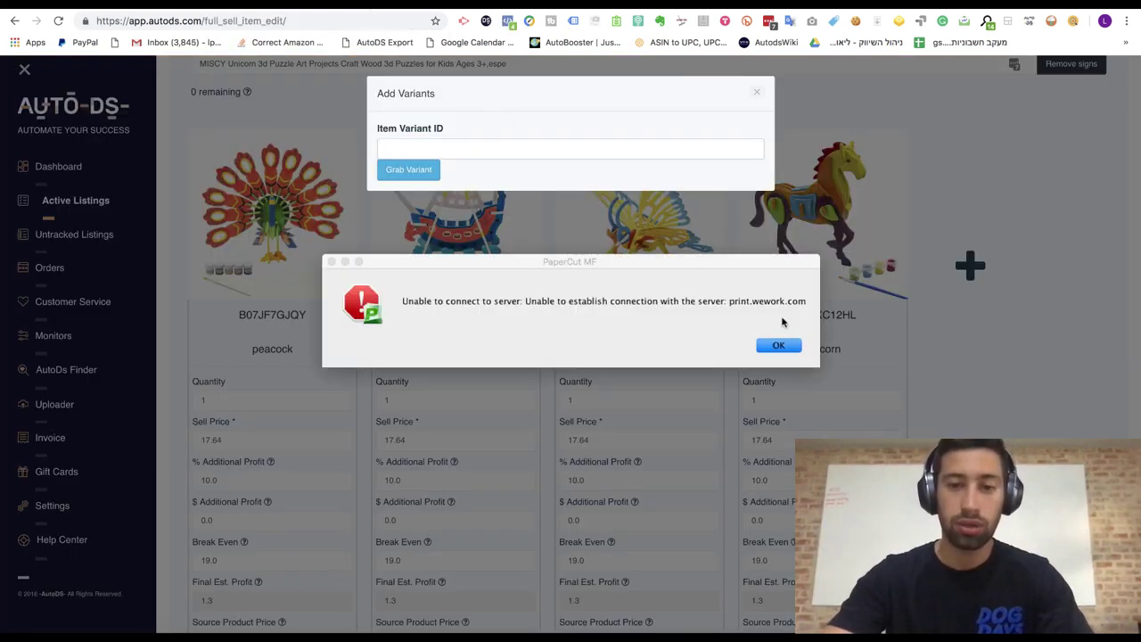
Step: Grab the T-Rex variant B01M0WGMLD and expand its card showing 17.64 price versus 12.99 source
left_click(780, 345)
key("ctrl+v")
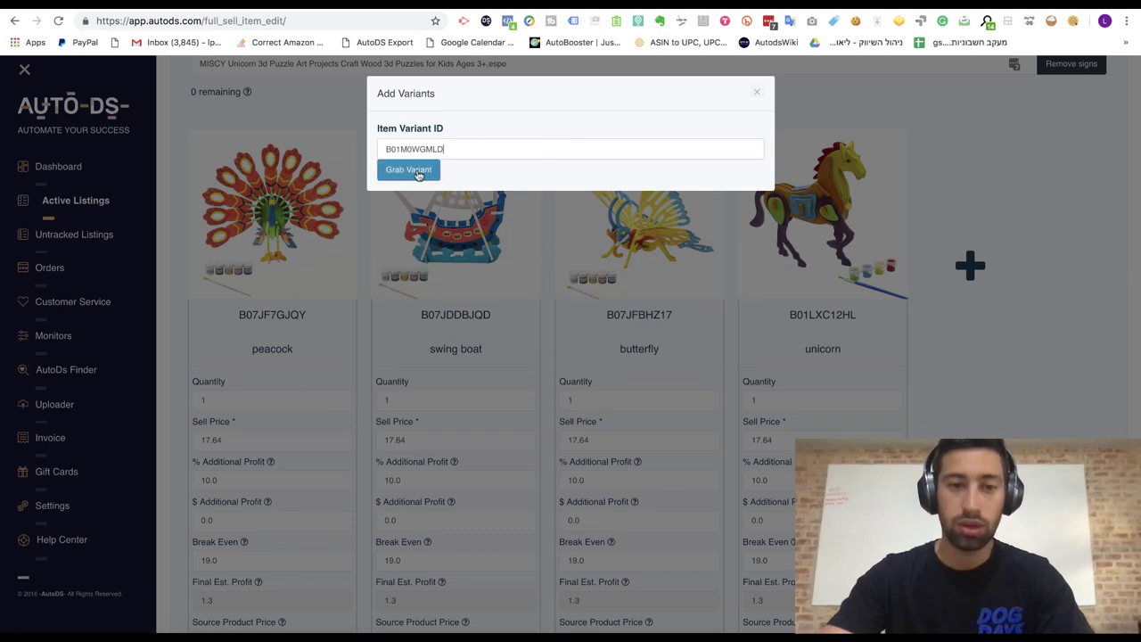
left_click(418, 172)
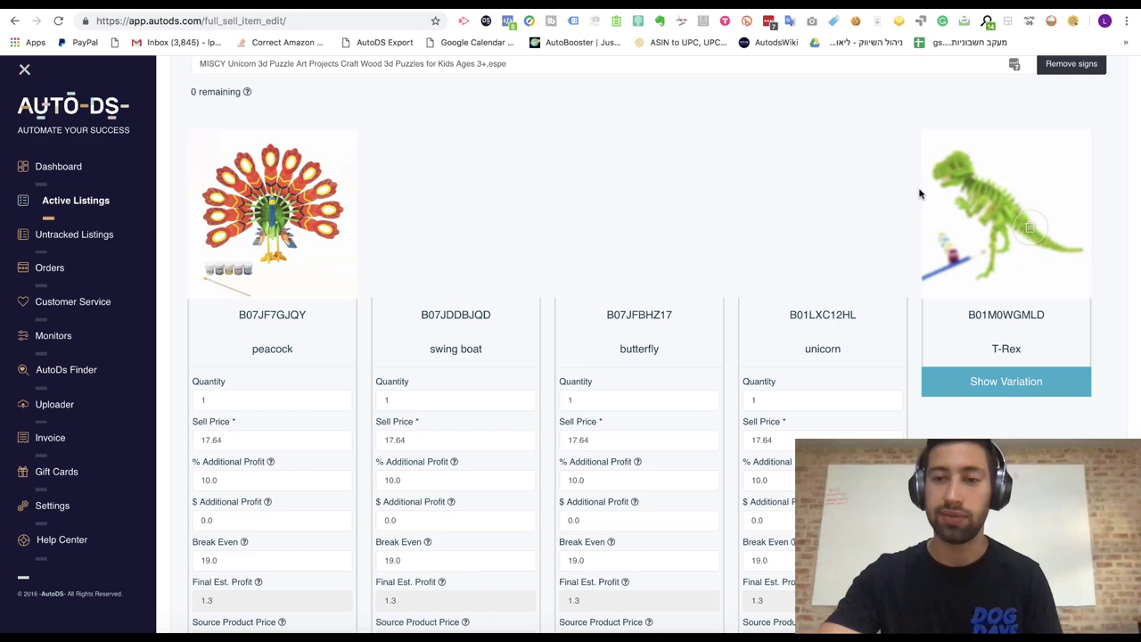
left_click(1036, 392)
scroll(1034, 396, "down", 1)
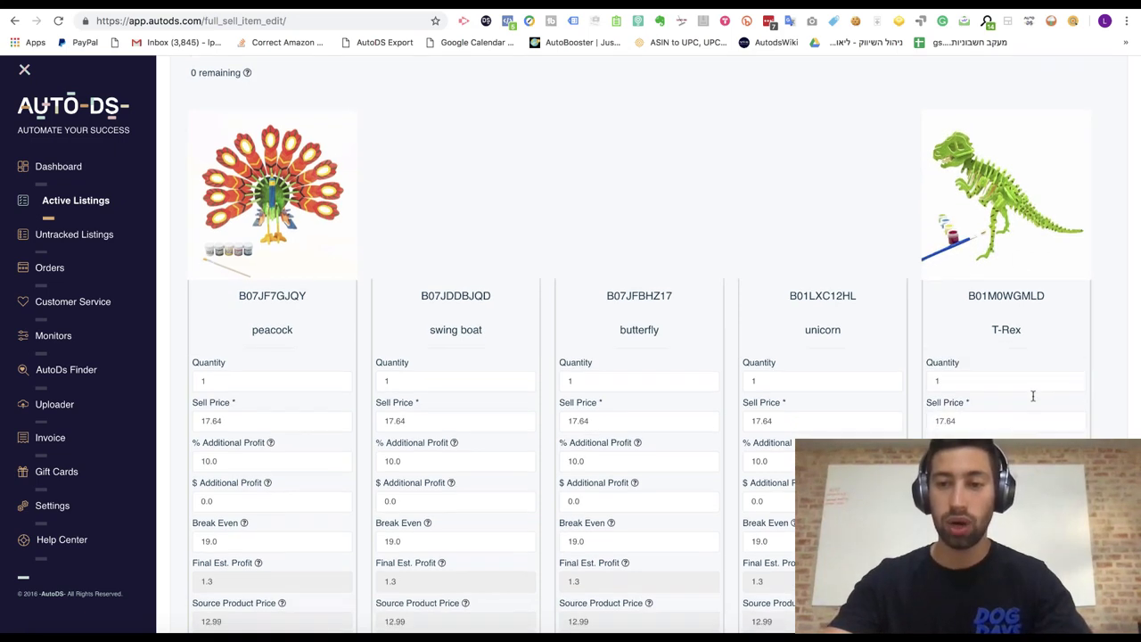
scroll(1034, 396, "down", 10)
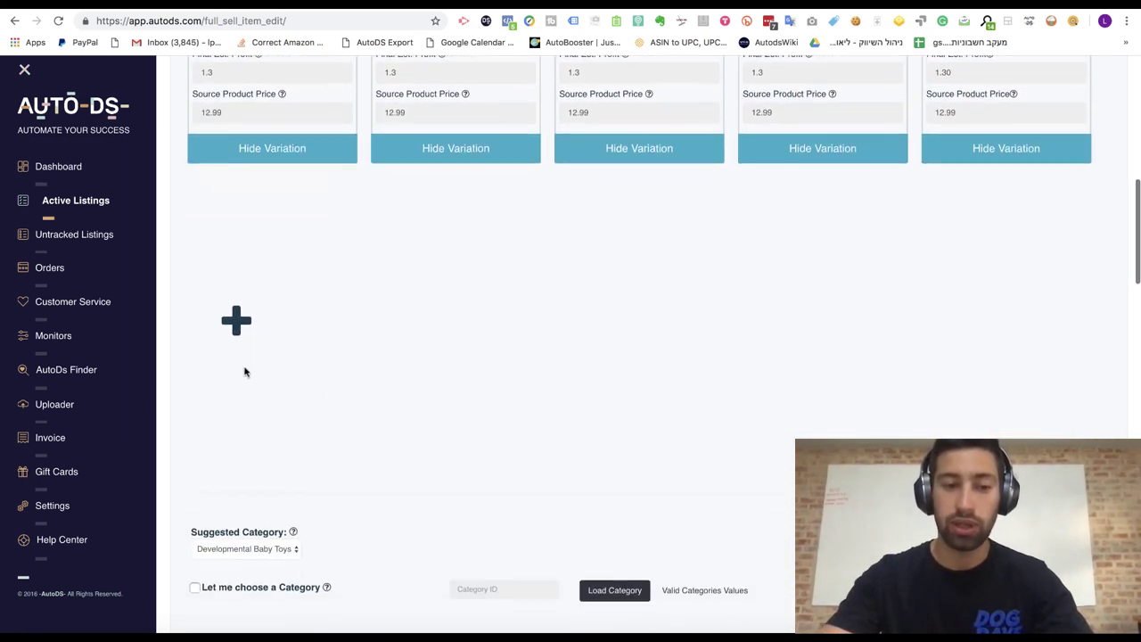
Step: Copy the Hydroplane version's ASIN B01M1K0NON from Amazon into AutoDS's Item Variant ID field
left_click(236, 321)
key("ctrl+shift+Tab")
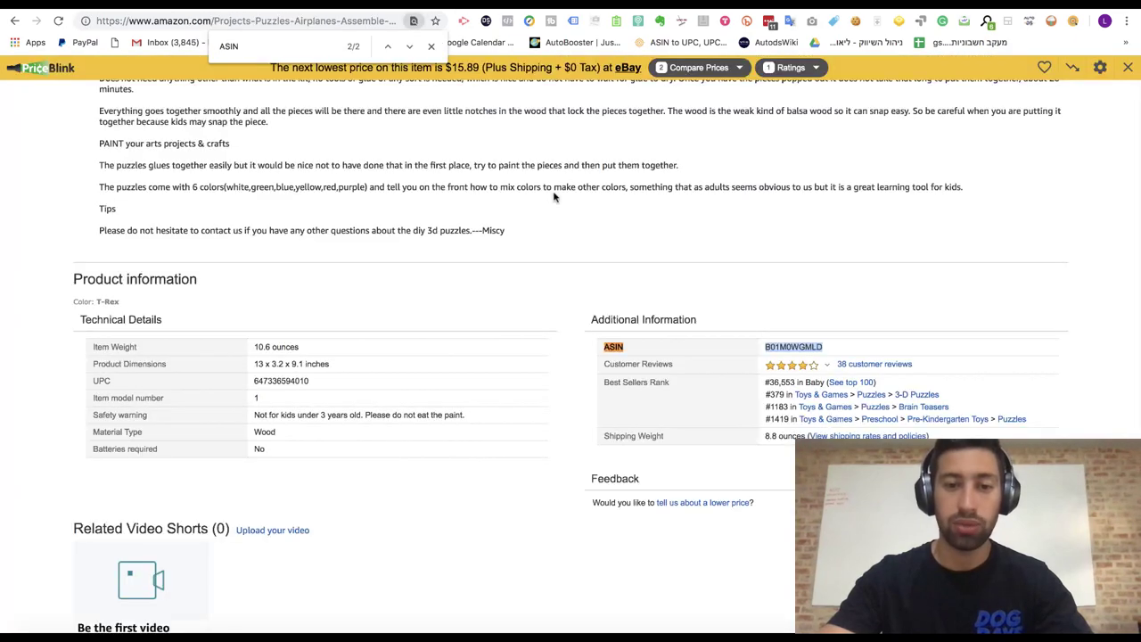
scroll(597, 194, "up", 20)
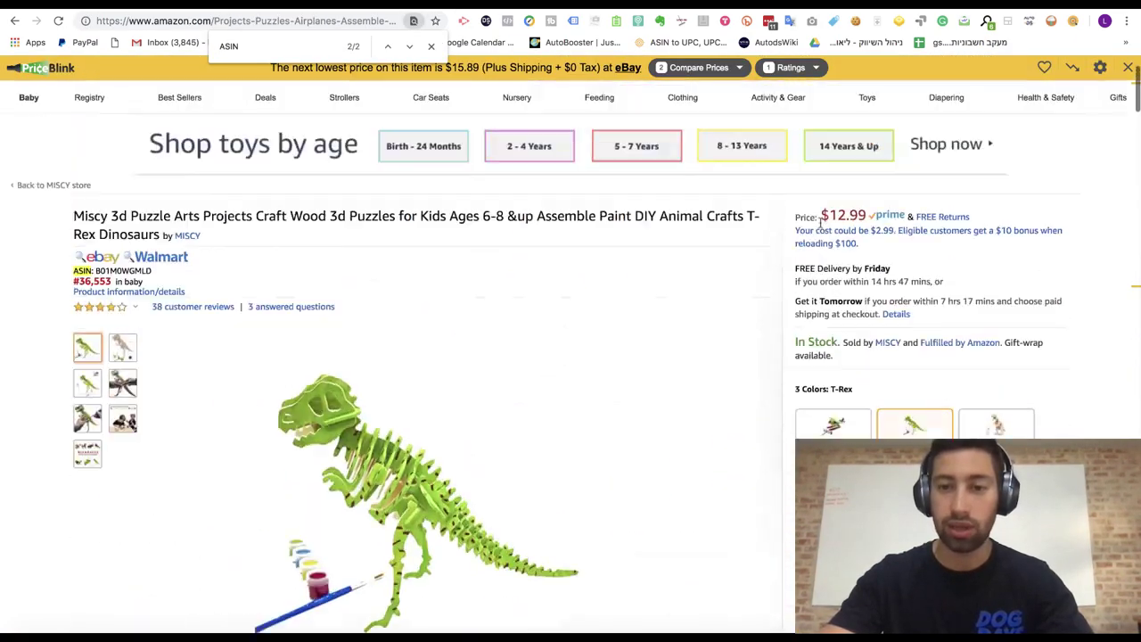
scroll(829, 321, "down", 1)
left_click(833, 414)
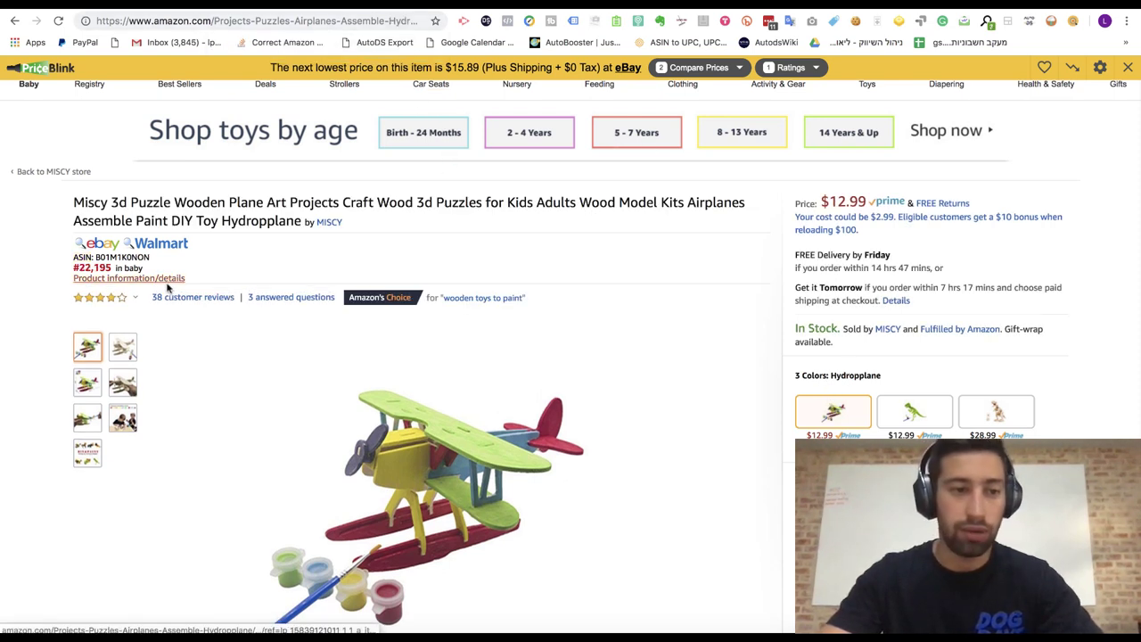
double_click(122, 257)
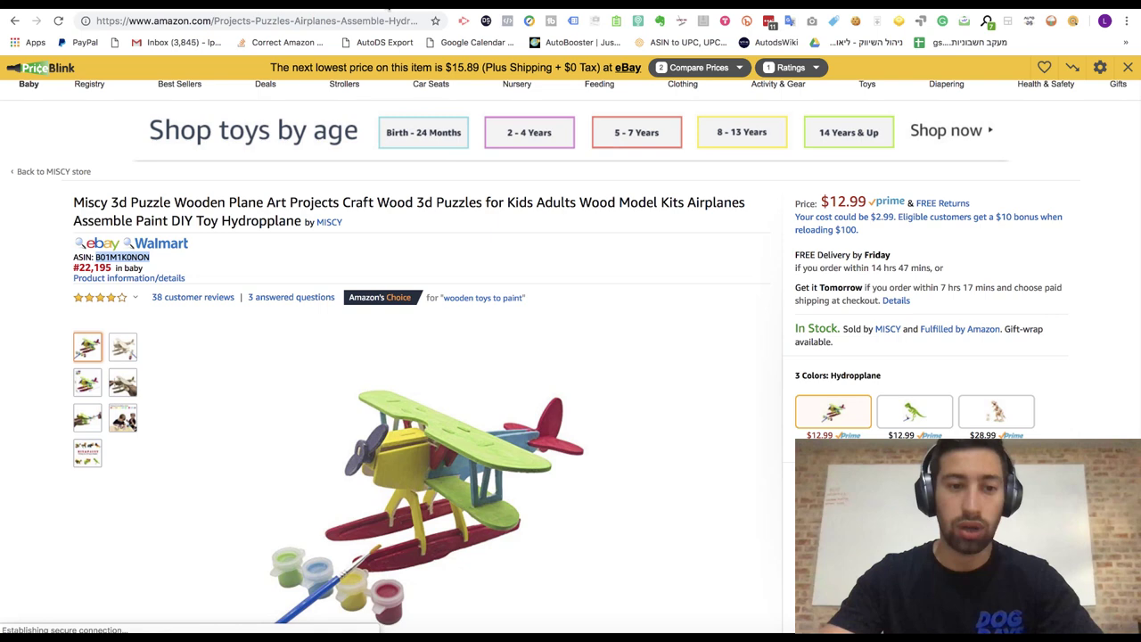
key("ctrl+c")
key("ctrl+Tab")
key("ctrl+v")
Step: Grab the Hydroplane variant B01M1K0NON and scroll to review the updated listing
left_click(419, 143)
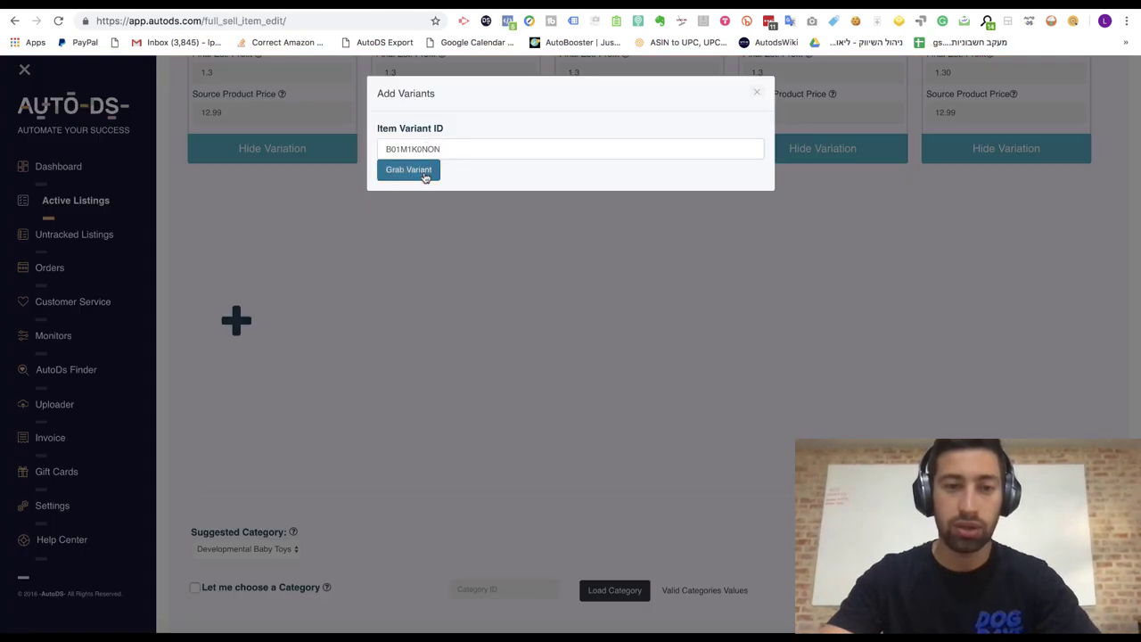
left_click(425, 175)
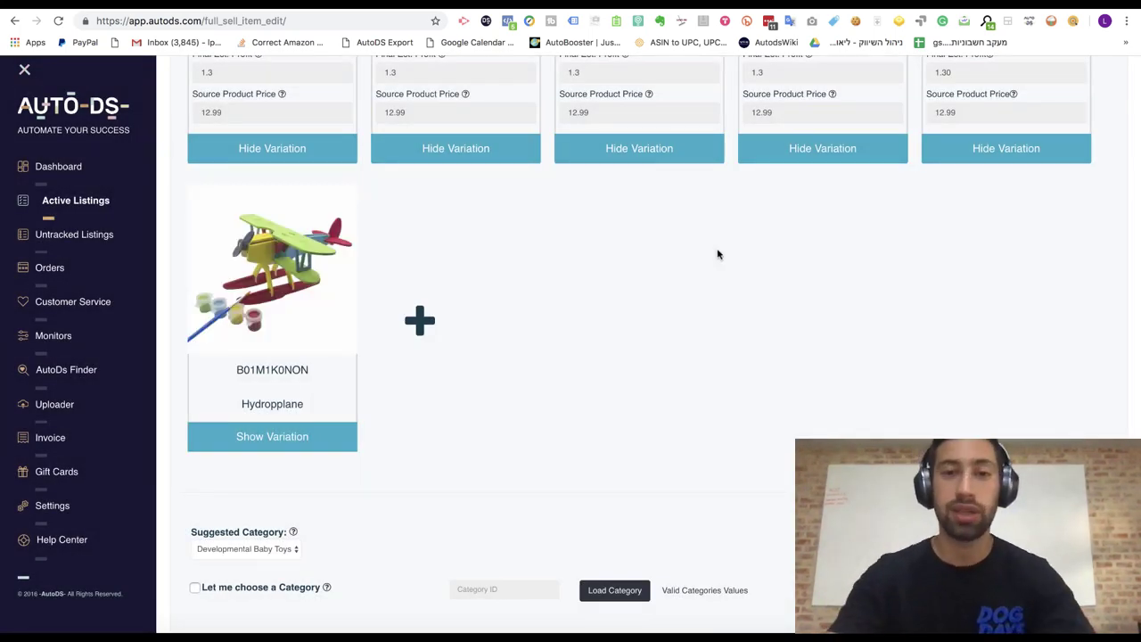
scroll(717, 252, "up", 1)
scroll(720, 158, "up", 2)
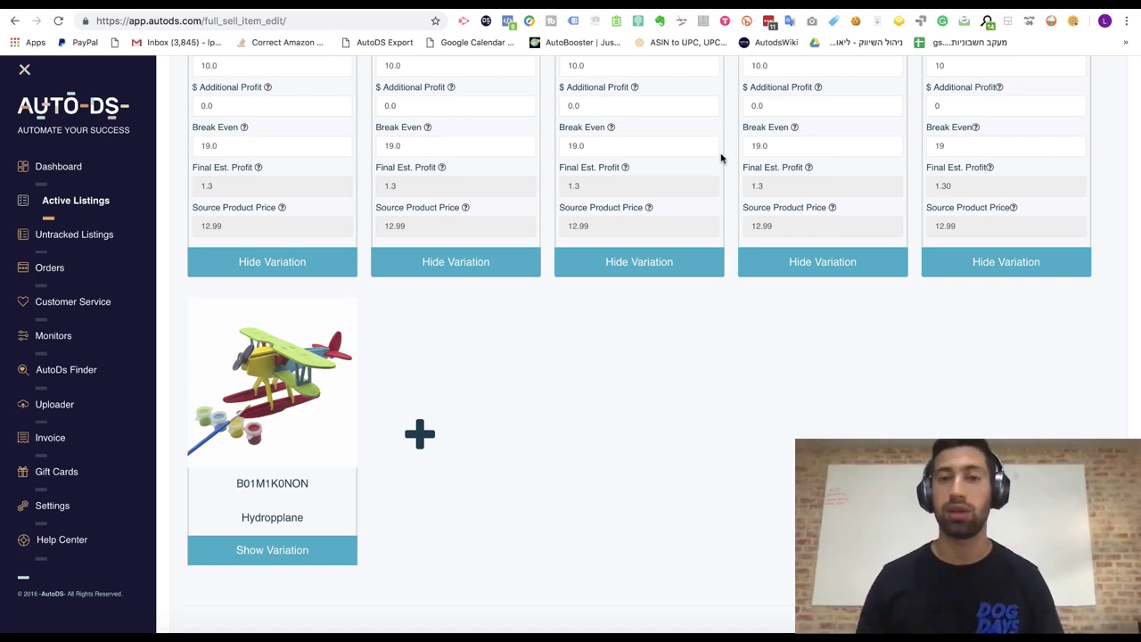
scroll(722, 160, "down", 10)
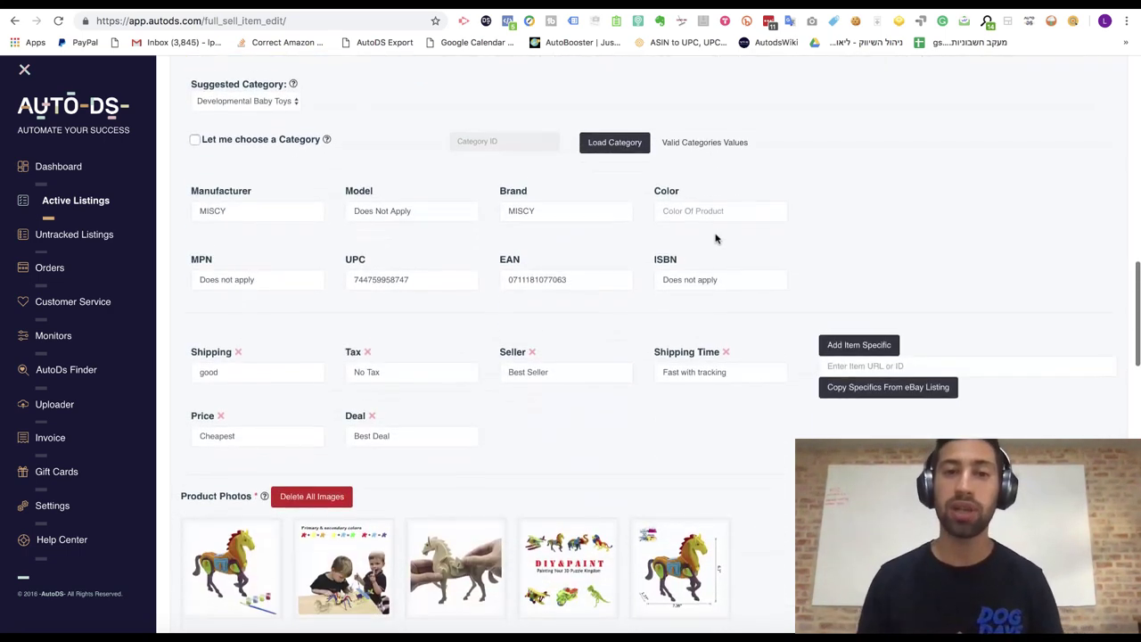